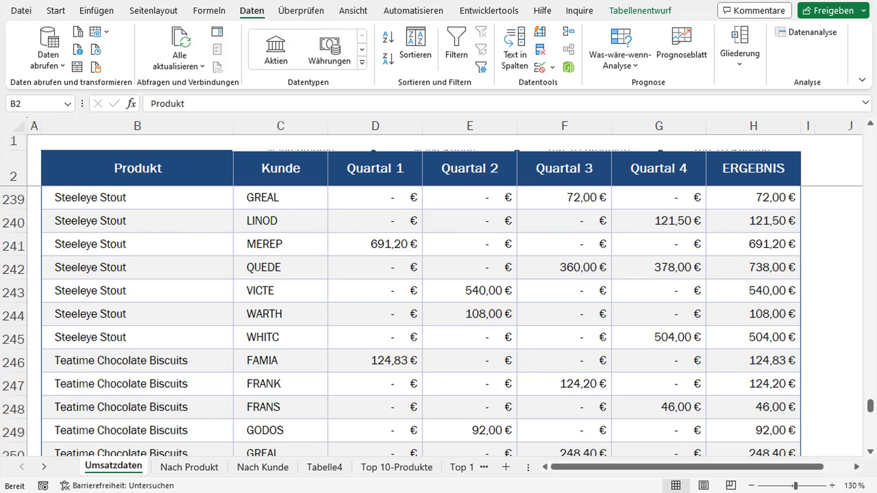
- Select the sales table's Produkt, Kunde, quarter and ERGEBNIS header cells one by one
left_click(182, 216)
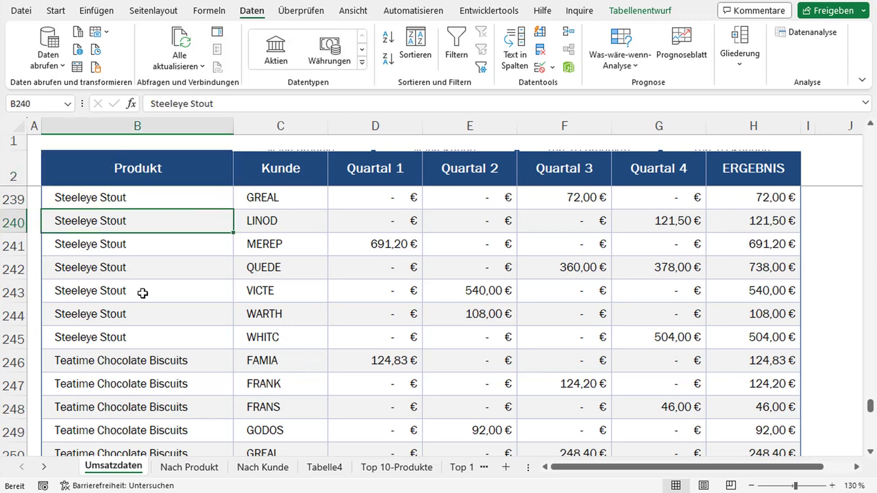
left_click(127, 181)
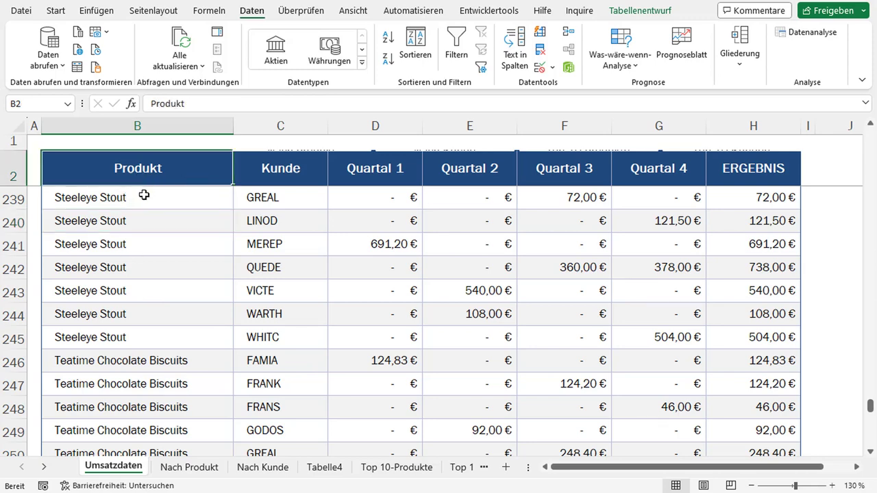
left_click(279, 173)
left_click_drag(370, 178, 637, 172)
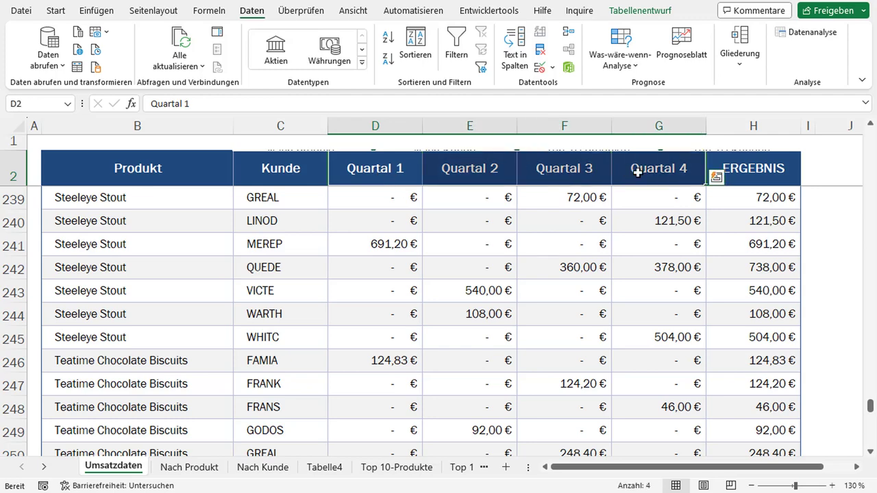
left_click(746, 177)
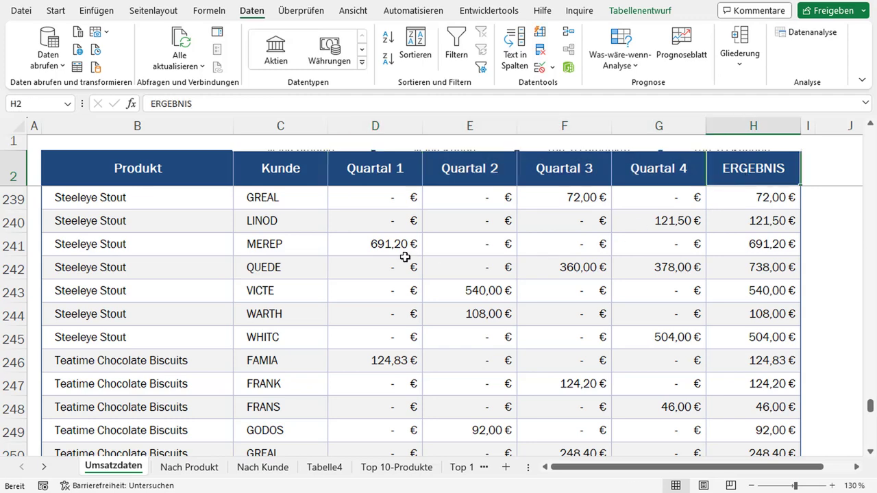
left_click(143, 167)
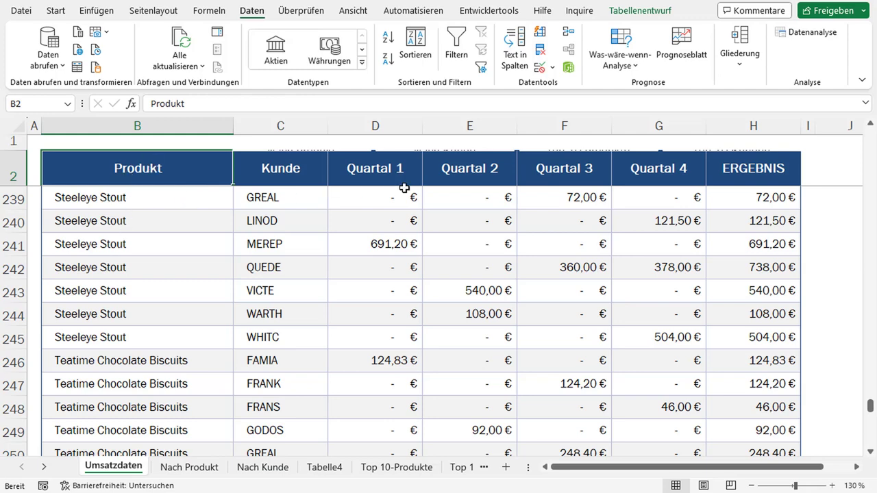
left_click(388, 168)
left_click(290, 171)
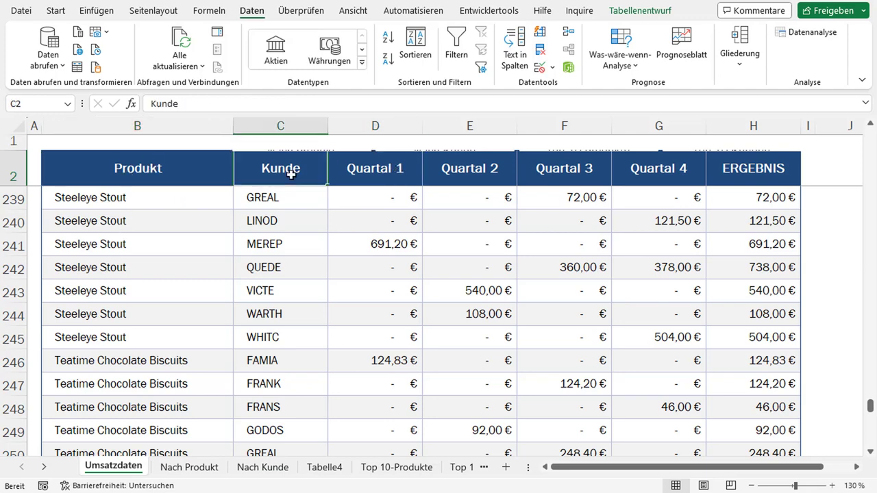
left_click(369, 182)
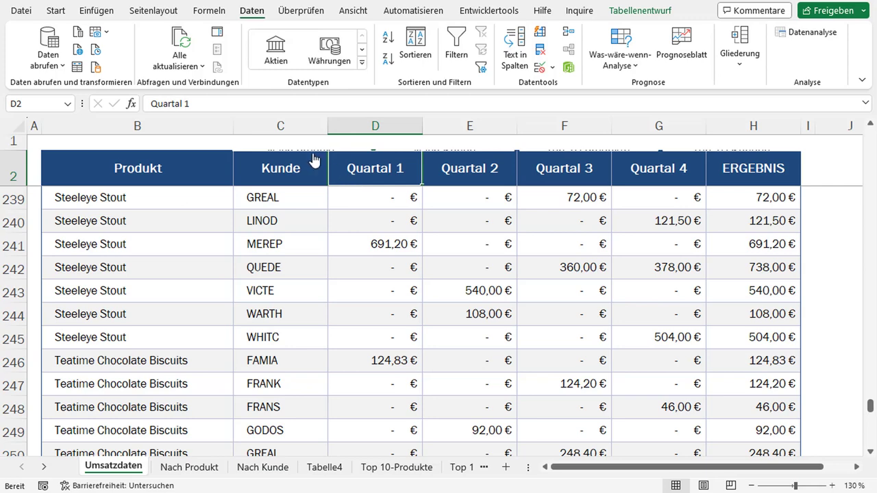
- Select the whole Kunde and Quartal 1 columns, then return to the Produkt header
left_click(296, 124)
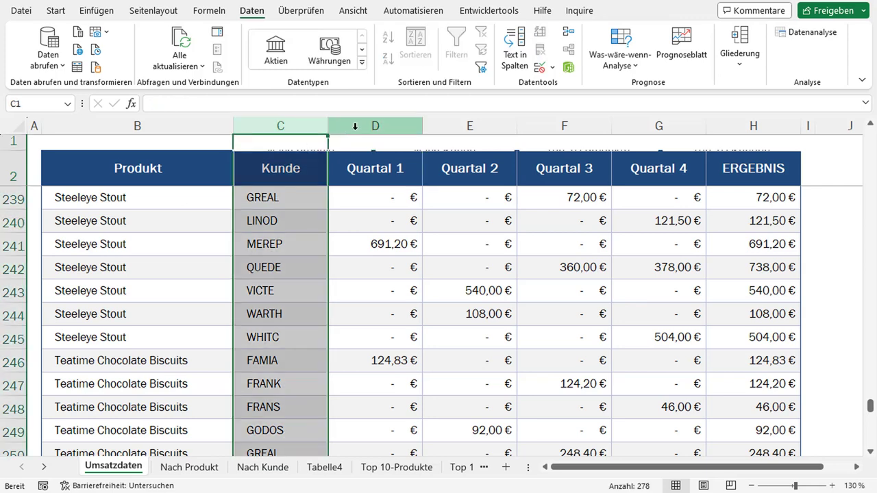
left_click(353, 126)
left_click(352, 168)
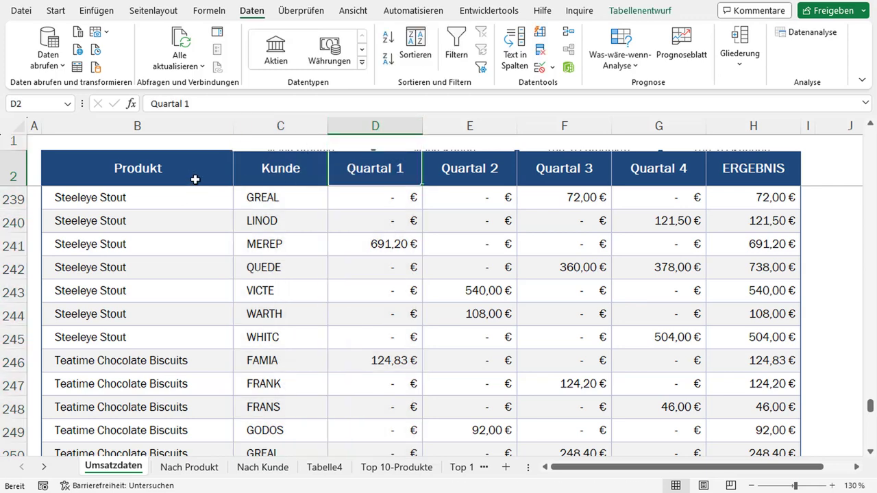
left_click(195, 176)
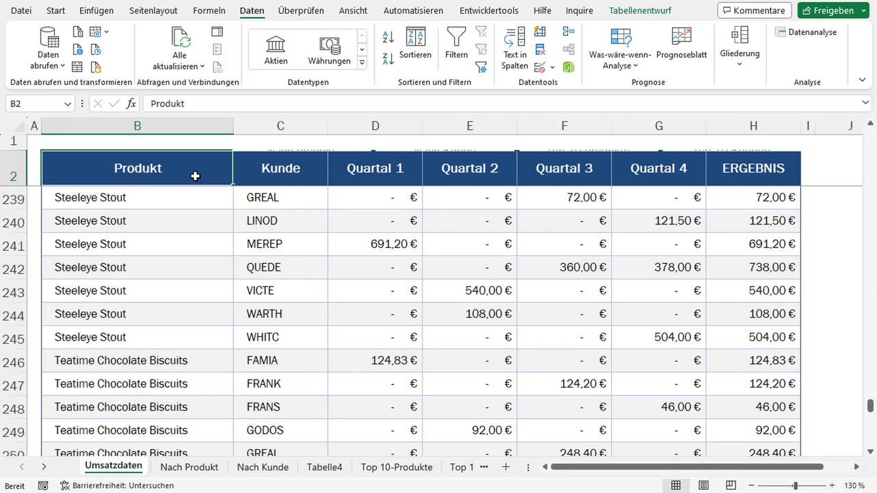
- Select Produkt down to row 279 and Shift-drag it after Kunde, so Kunde comes first
key("ctrl+shift+Down")
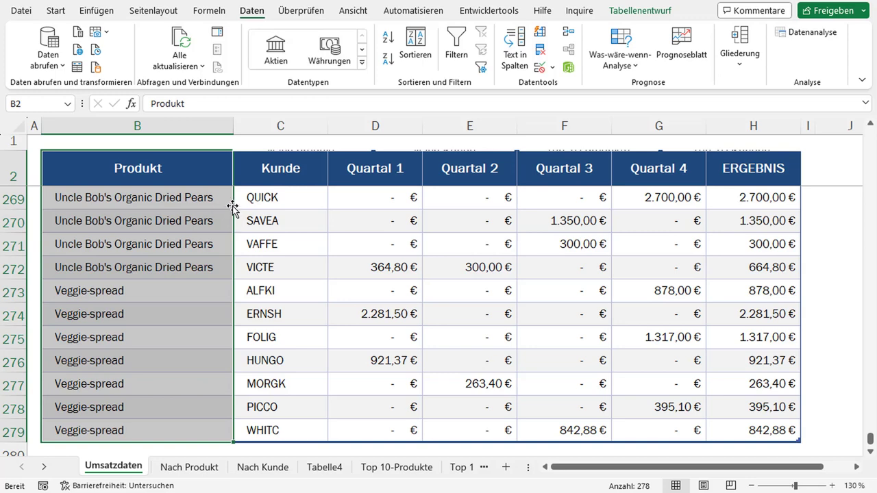
left_click_drag(233, 208, 233, 208)
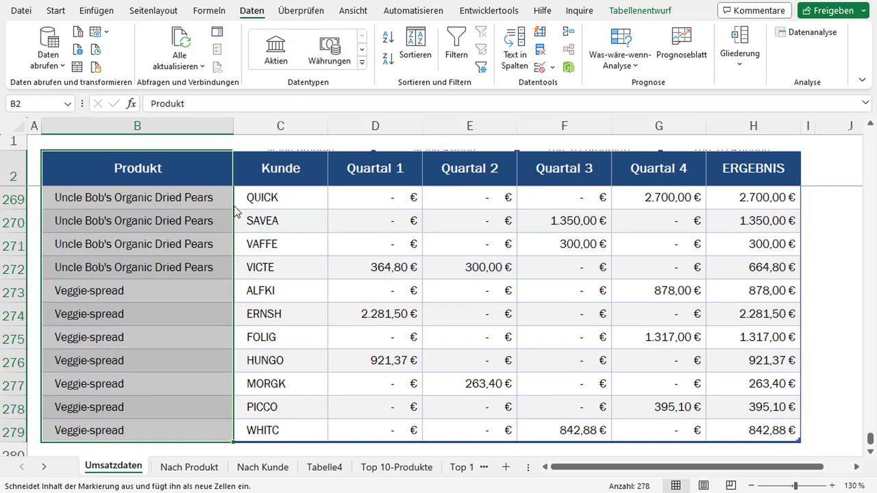
left_click_drag(233, 208, 324, 211)
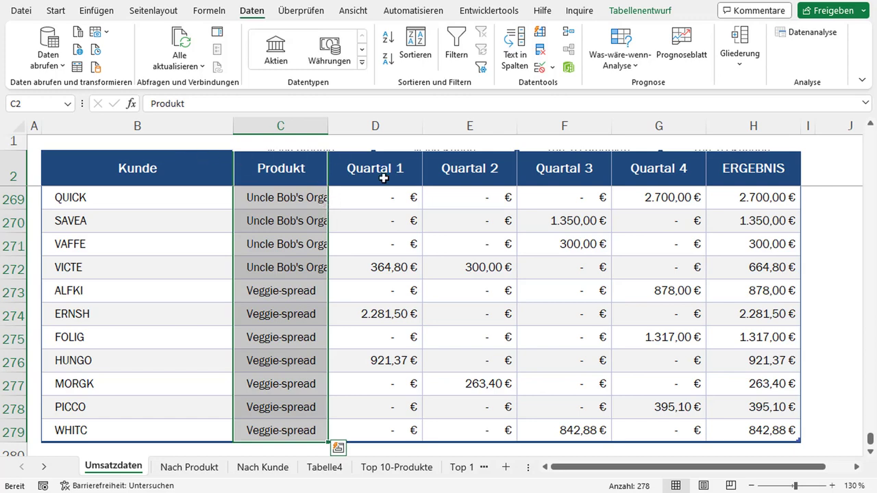
key("Escape")
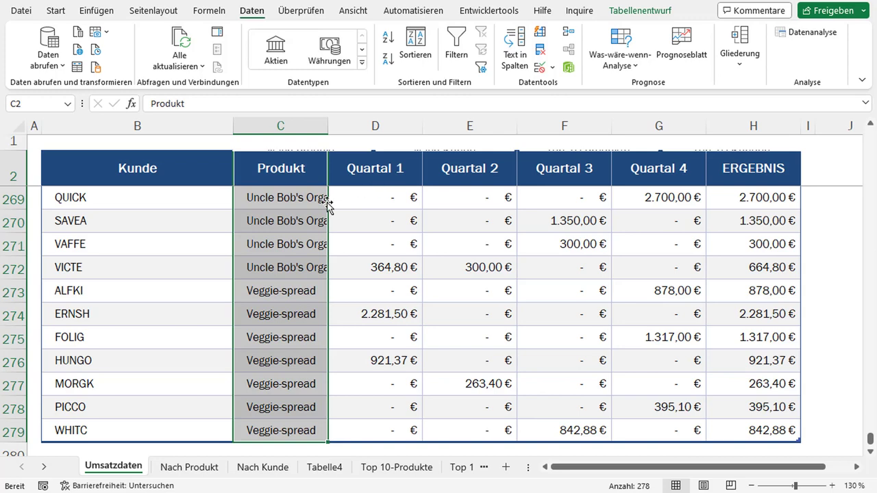
- Shift-drag Produkt between Quartal 2 and Quartal 3, then select the SAVEA row 270
left_click_drag(327, 203, 500, 209)
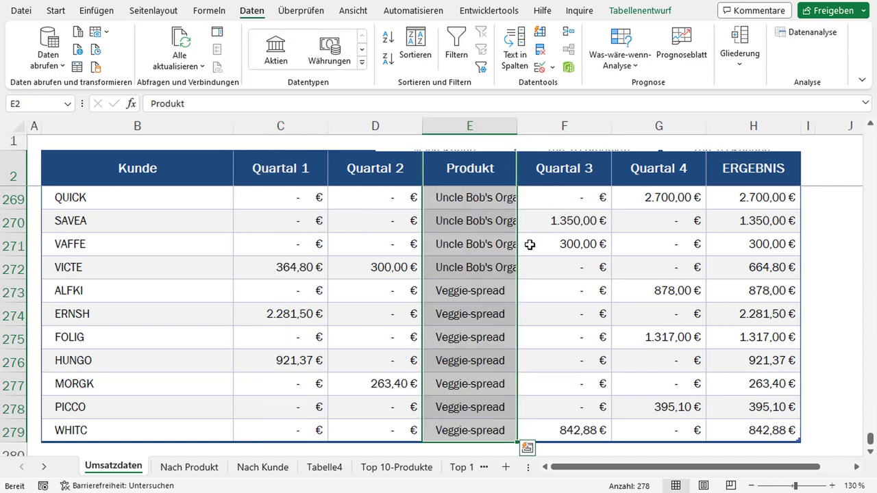
left_click(71, 229)
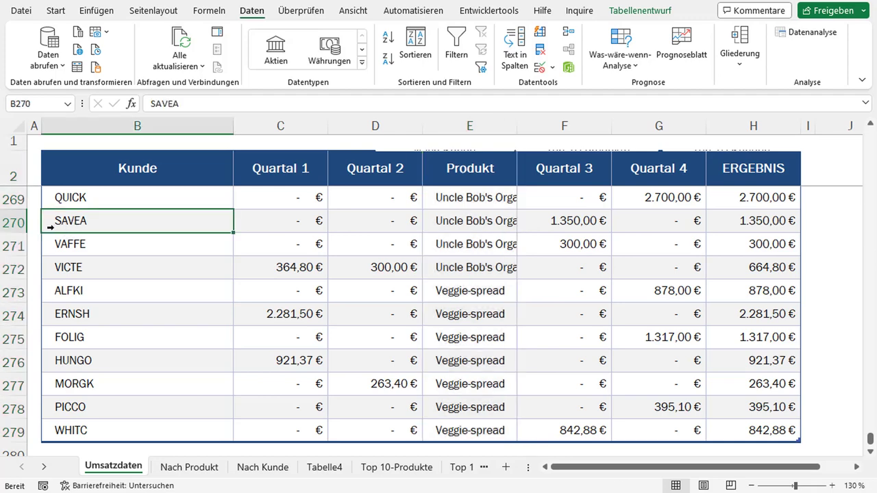
left_click(13, 223)
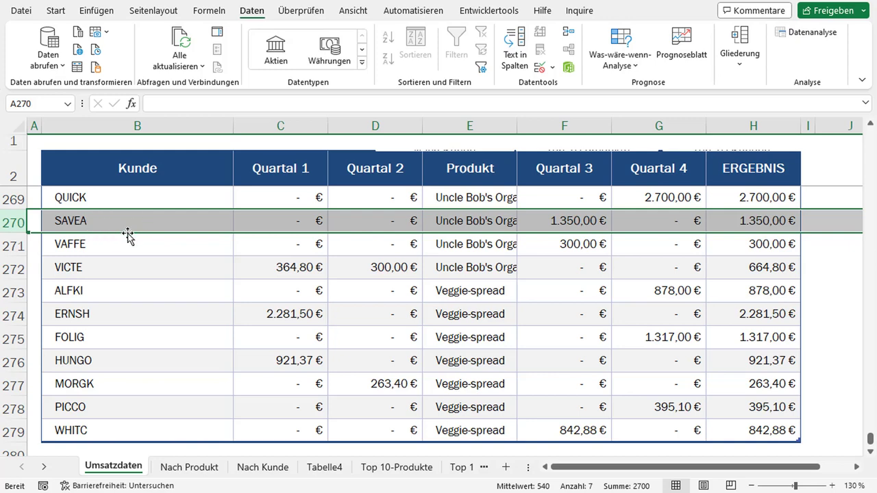
- Drag the SAVEA row from 270 to row 280 after cancelling the overwrite of row 272
left_click_drag(128, 233, 125, 276)
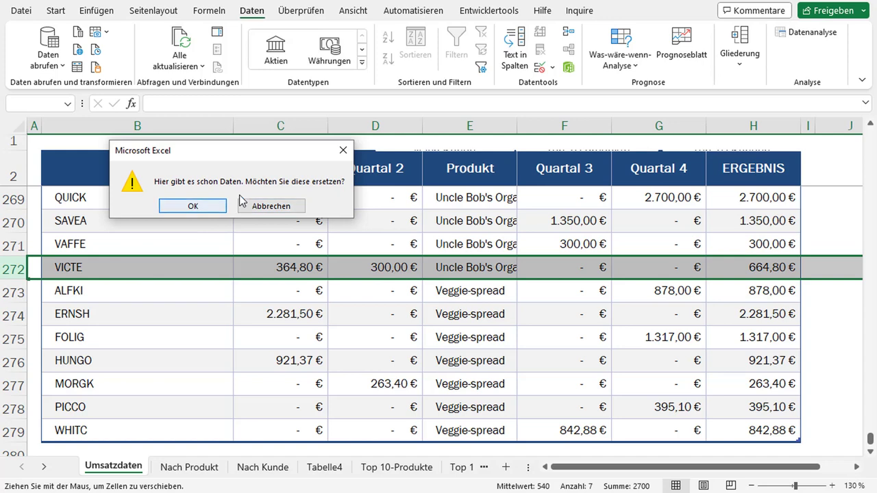
left_click(261, 205)
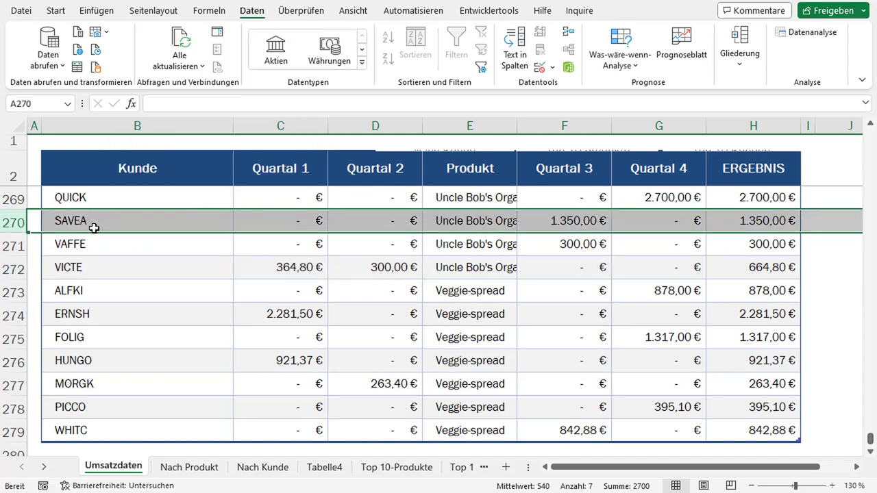
mouse_move(105, 234)
left_mouse_down()
mouse_move(112, 308)
mouse_move(103, 308)
mouse_move(100, 456)
left_mouse_up()
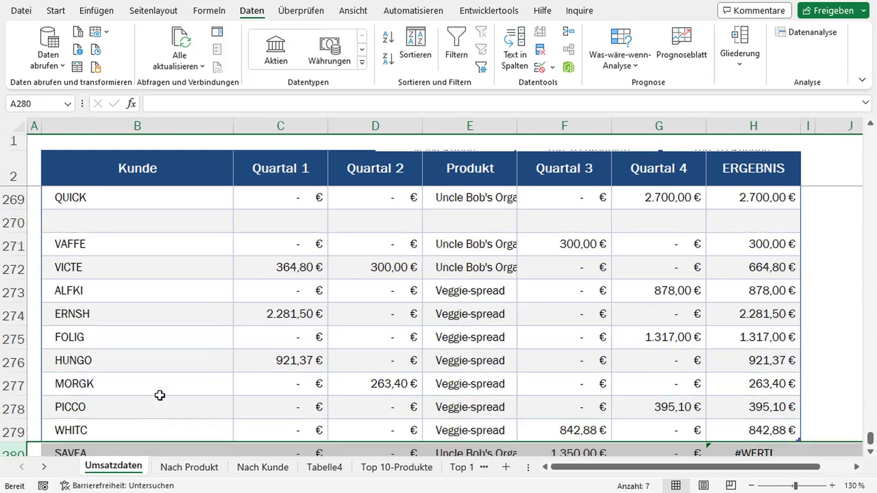
scroll(157, 392, "down", 2)
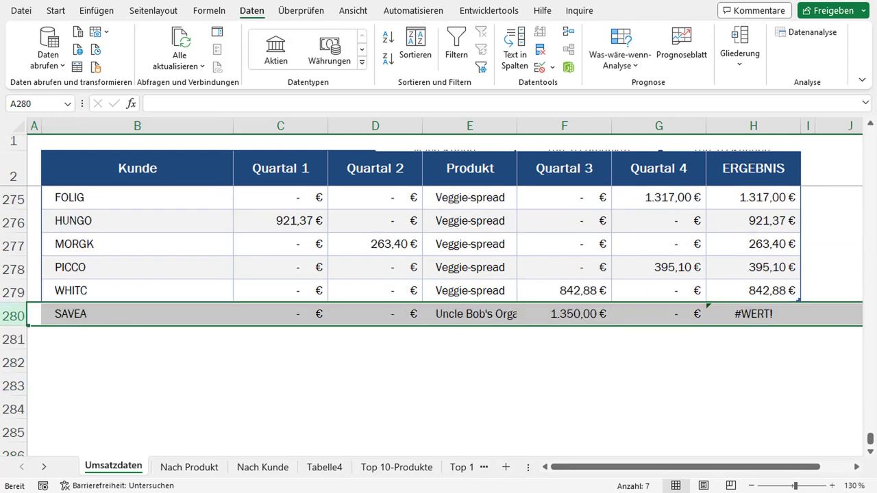
scroll(421, 280, "up", 1)
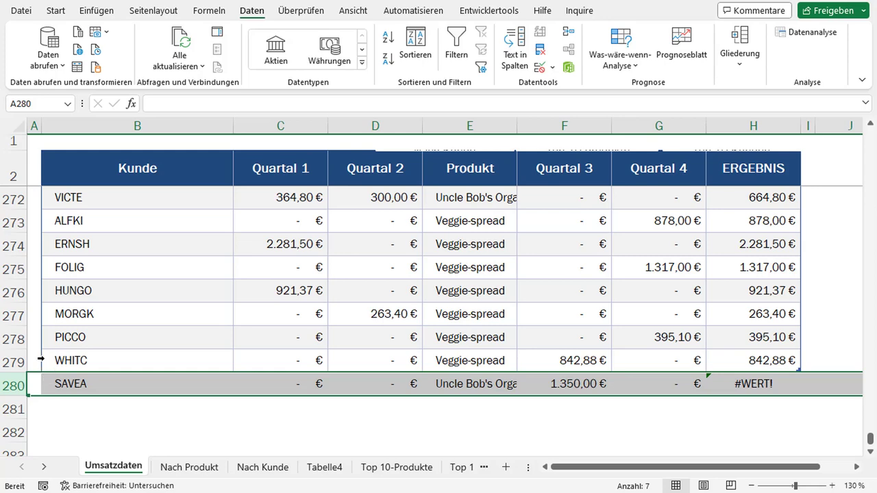
- Insert an empty row at row 276, above HUNGO
left_click(9, 293)
right_click(10, 292)
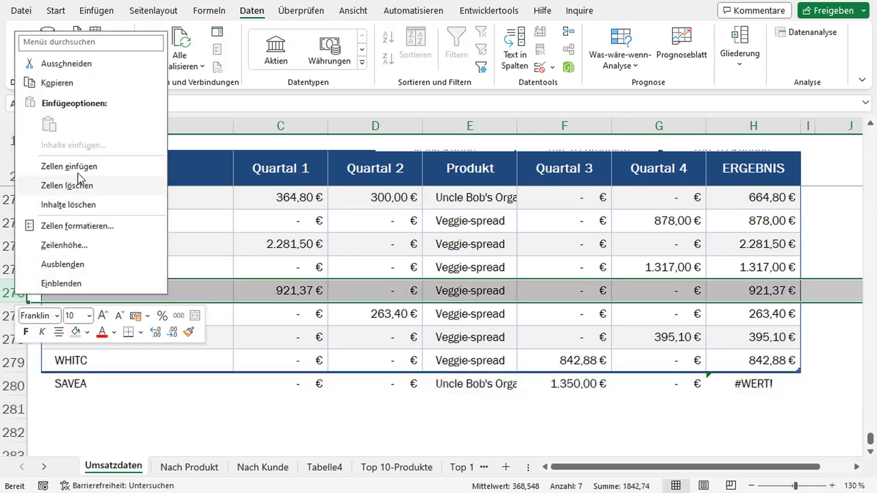
left_click(79, 167)
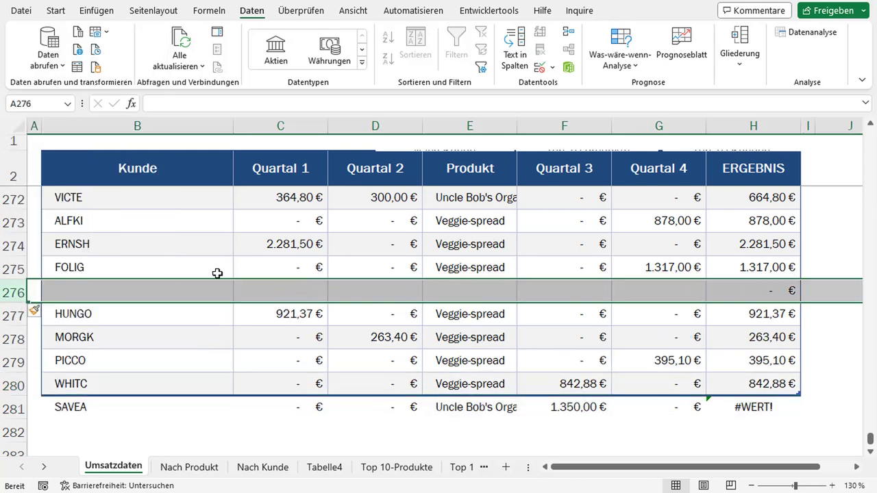
- Drag the SAVEA row from 281 into empty row 276, confirming the replace
left_click(15, 409)
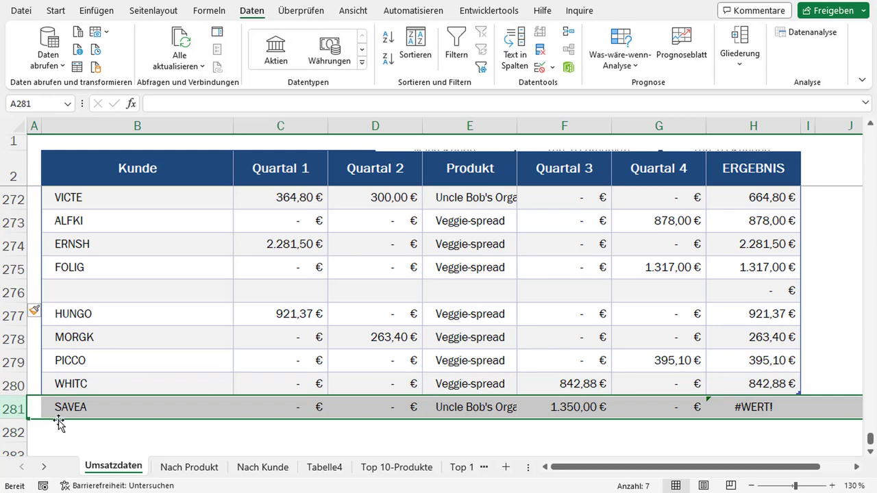
left_click_drag(57, 419, 59, 291)
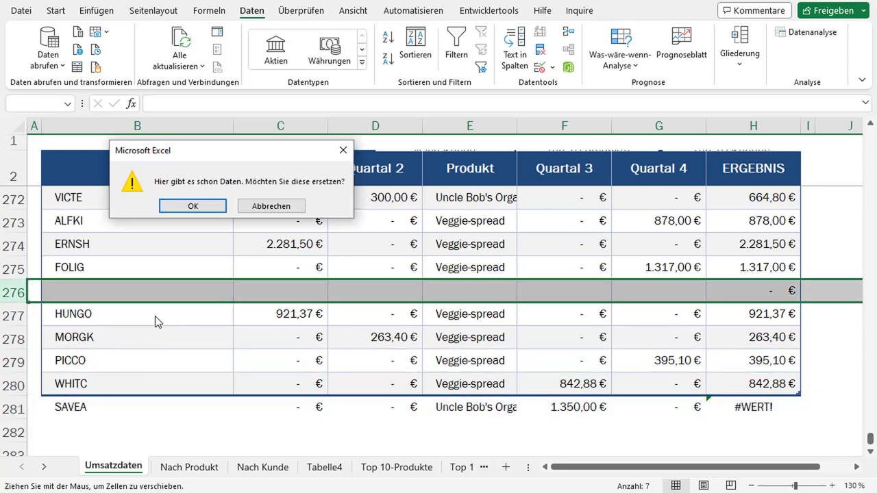
left_click(202, 206)
left_click(139, 262)
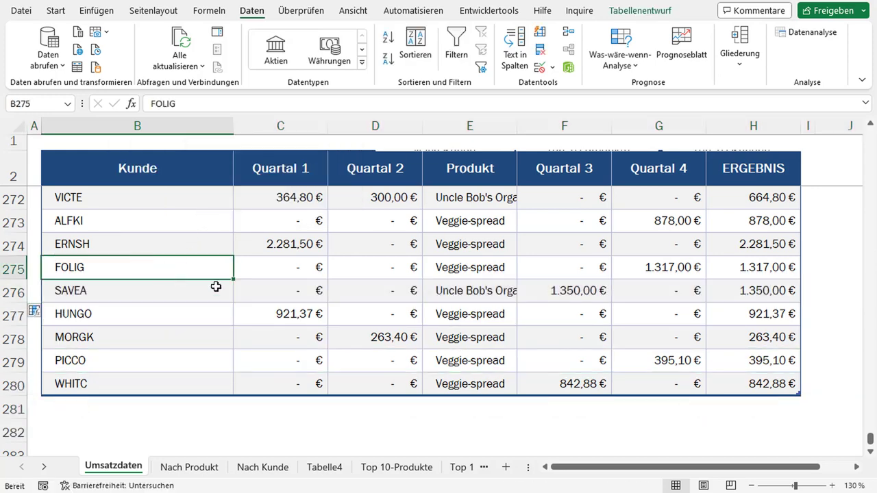